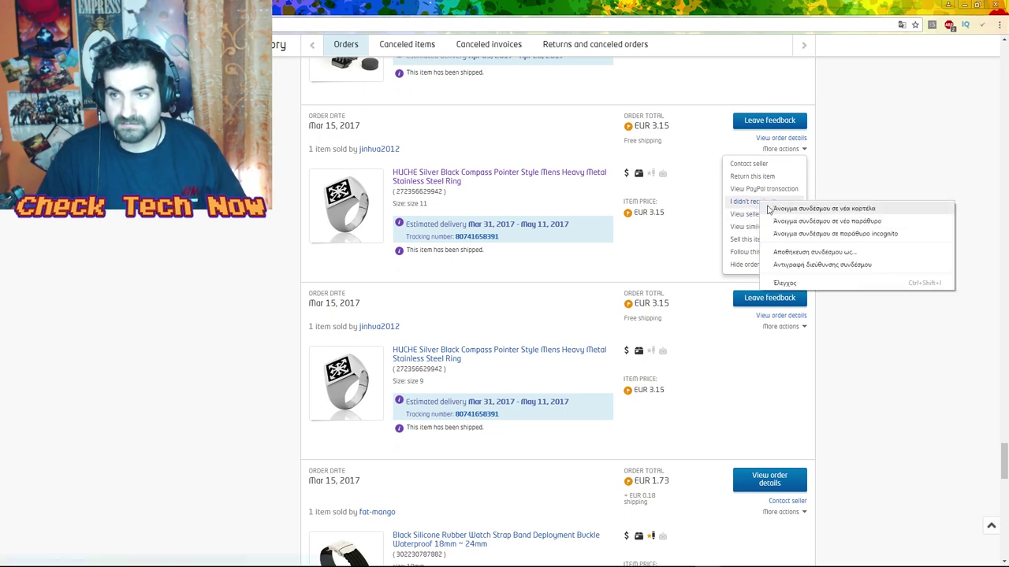
Step: Open the item-not-received request for the size 9 compass ring order in a new tab
click(802, 328)
right_click(764, 382)
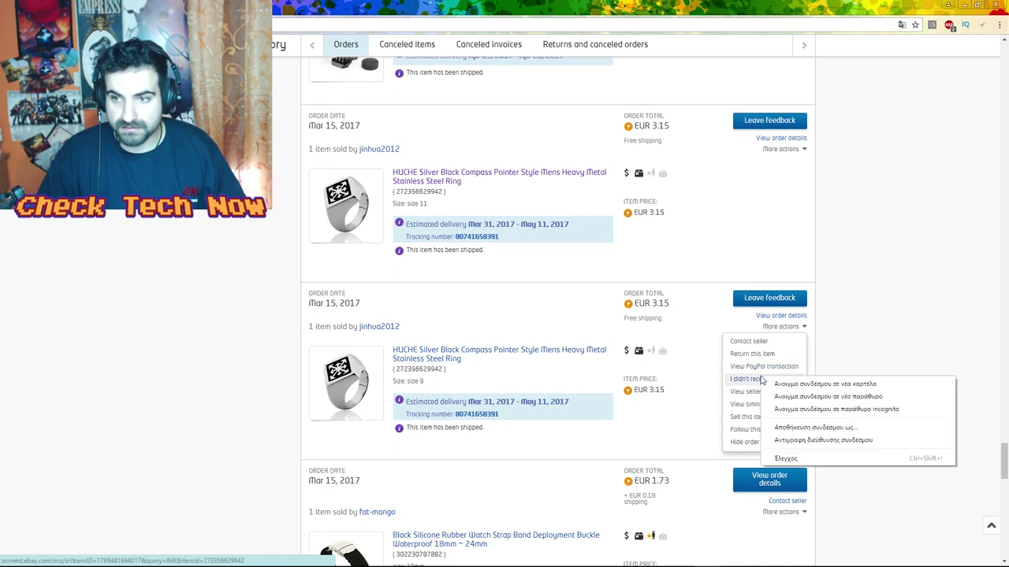
click(784, 385)
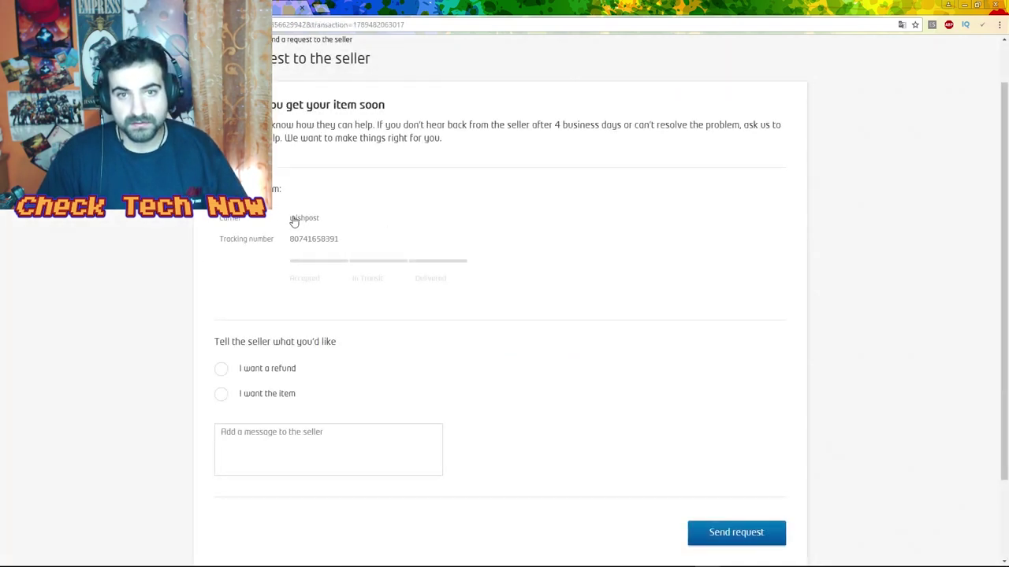
Step: Review the tracking details on the first ring's request form and choose "I want a refund"
scroll(323, 103, up, 1)
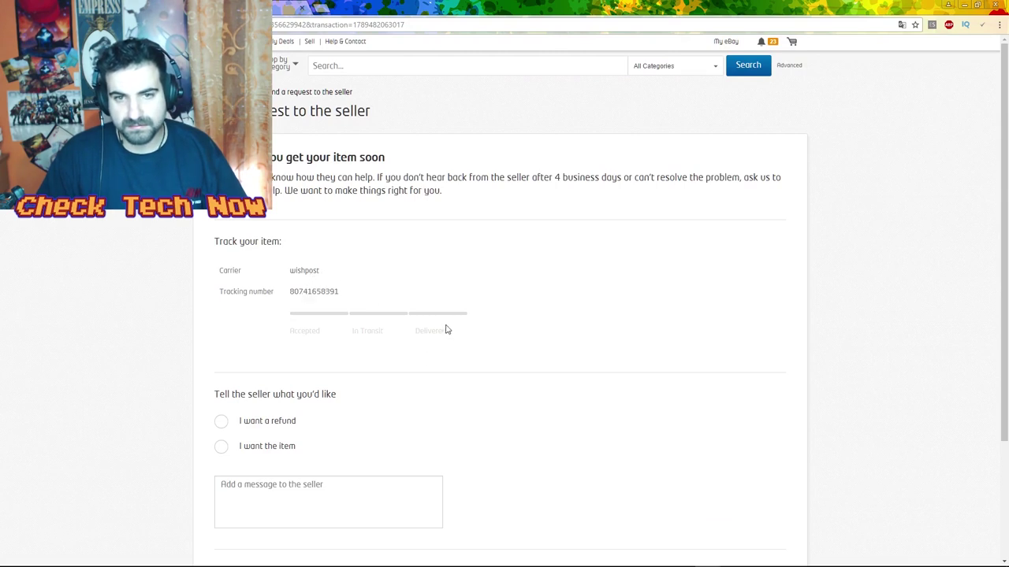
scroll(451, 334, down, 1)
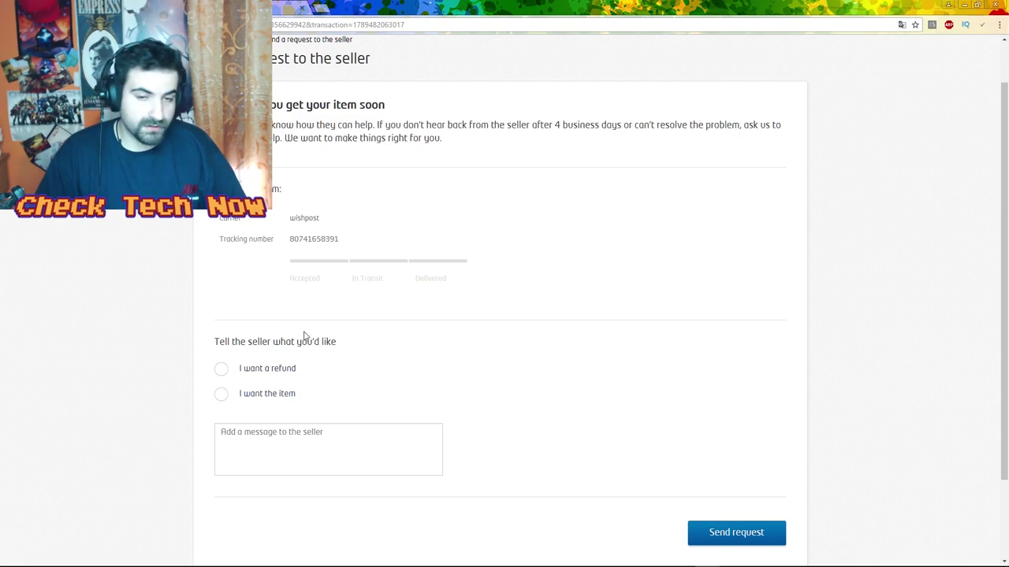
scroll(306, 358, down, 1)
scroll(306, 357, down, 1)
scroll(308, 358, up, 2)
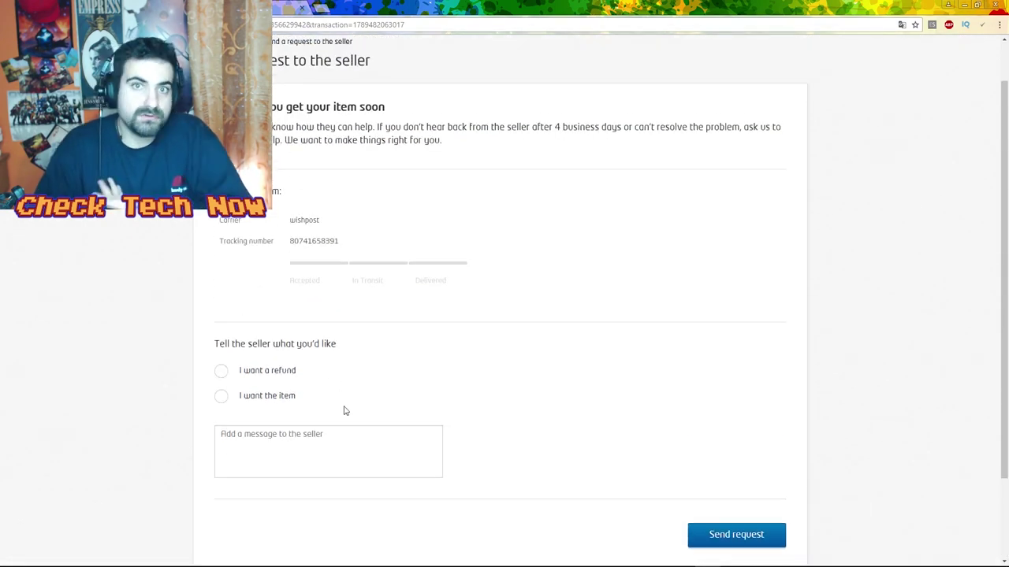
click(266, 375)
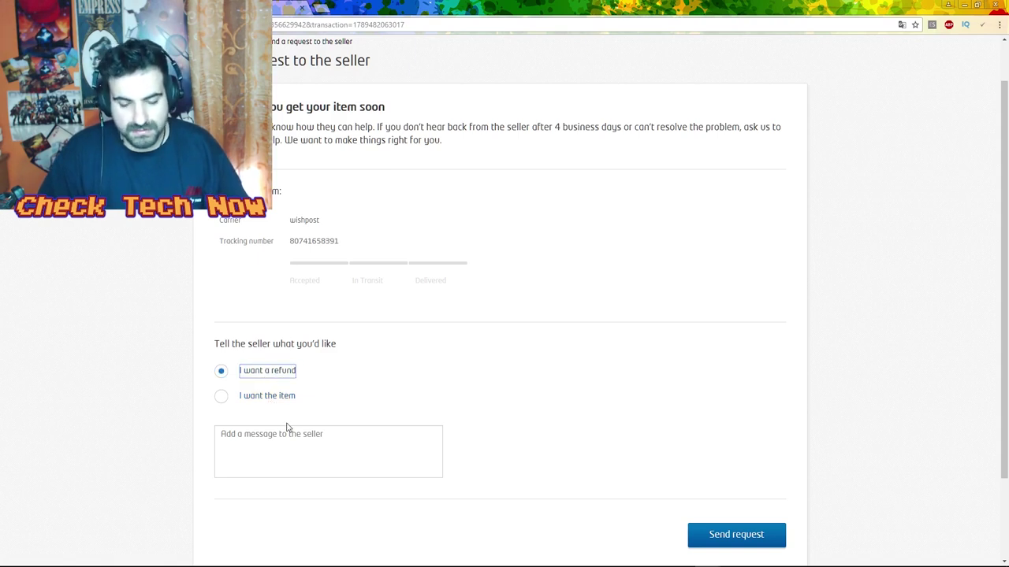
Step: Start the message to the seller with "Hello, my item has not arrived yet. I would like to ask a refund please."
mouse_move(253, 559)
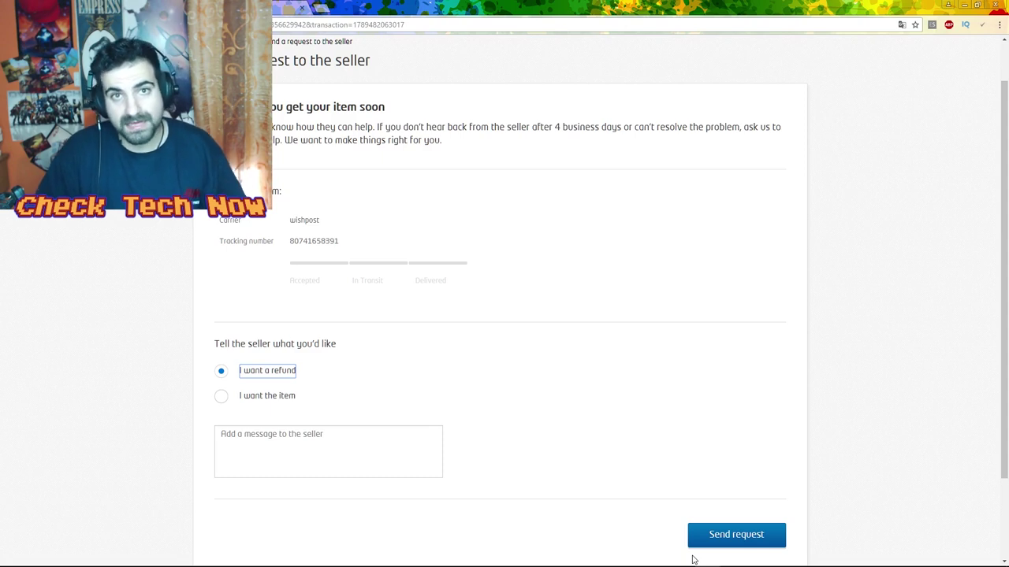
click(394, 439)
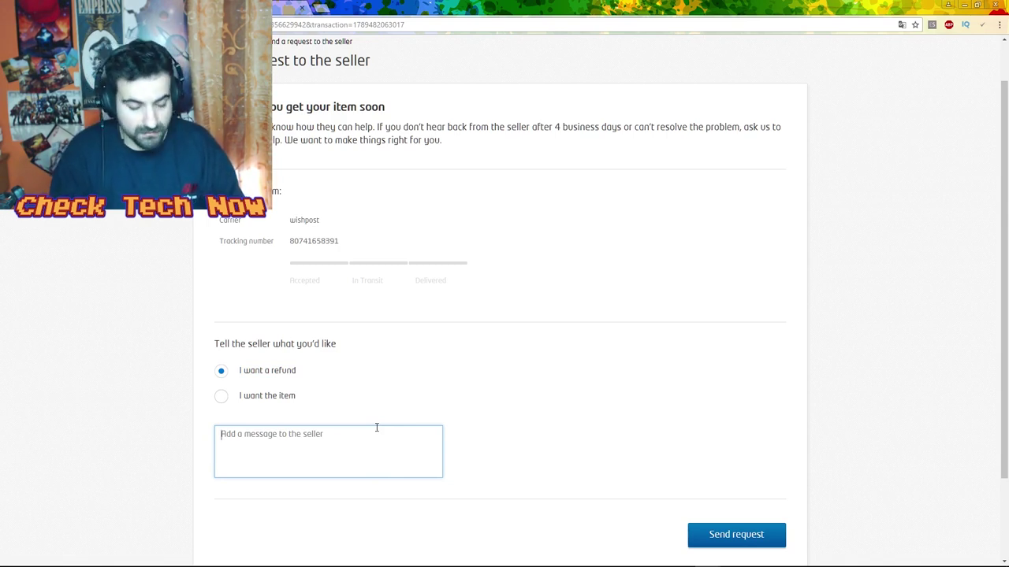
text(Ηελλ)
key(BackSpace)
key(BackSpace)
key(BackSpace)
text(ello, my item has not arrived yet)
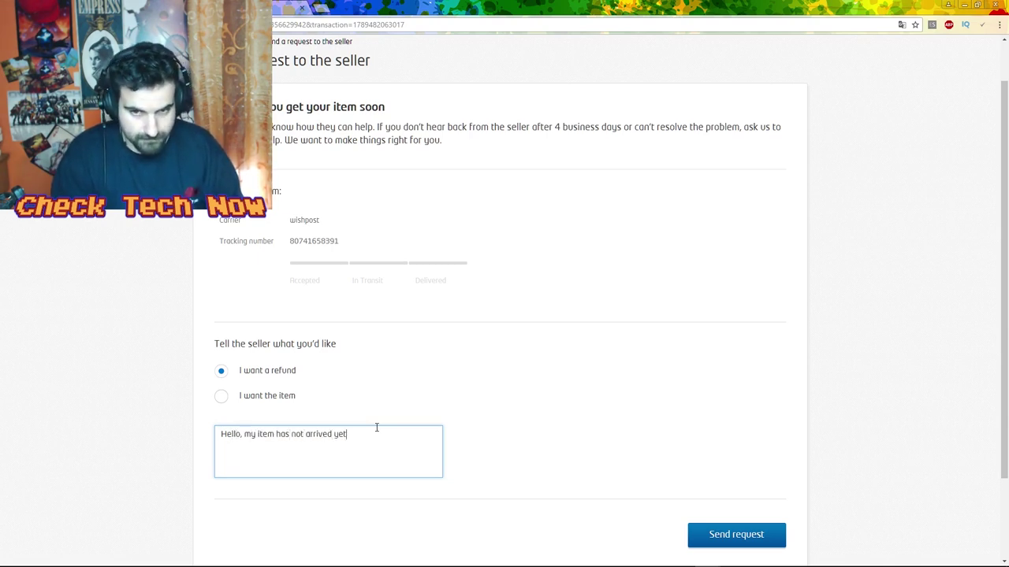
text(. I would like to ask a refund please. I had order t)
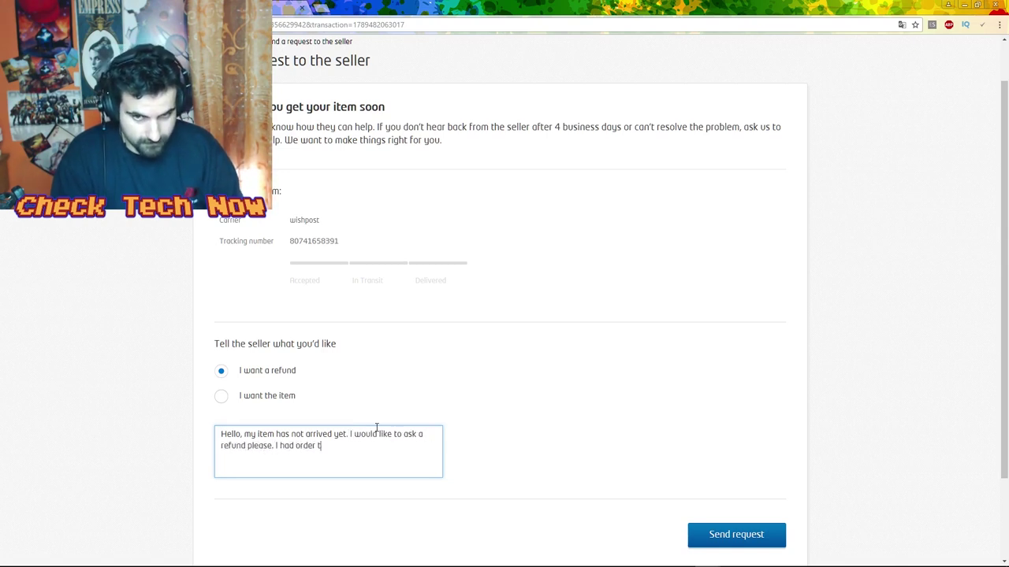
Step: Continue the message with "I had ordered 2 rings so i ll have to ask a refund for the second 2." and a line break
key(BackSpace)
key(BackSpace)
key(BackSpace)
text(red 2 rings so i)
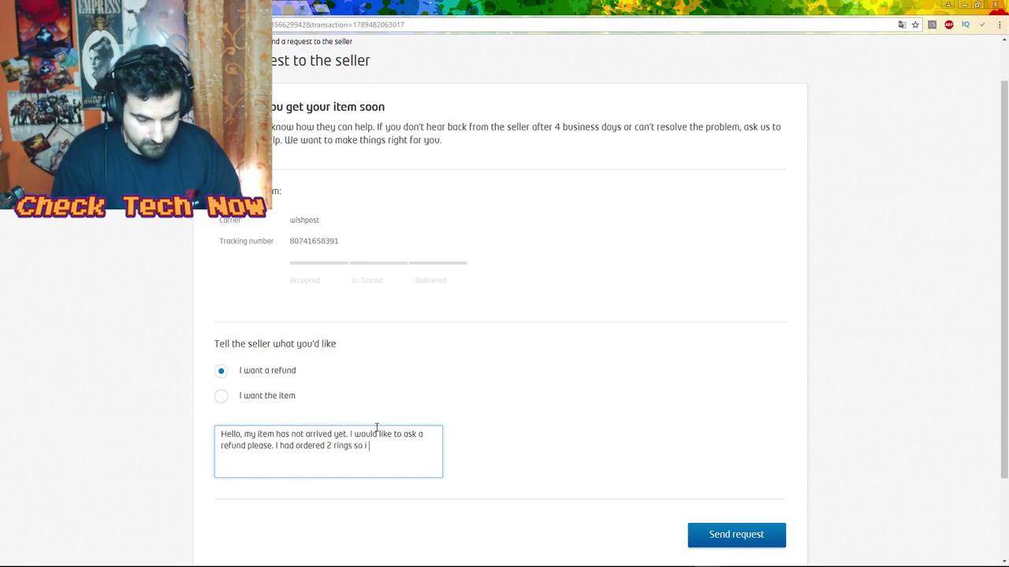
text('ll have to ask a refund for t)
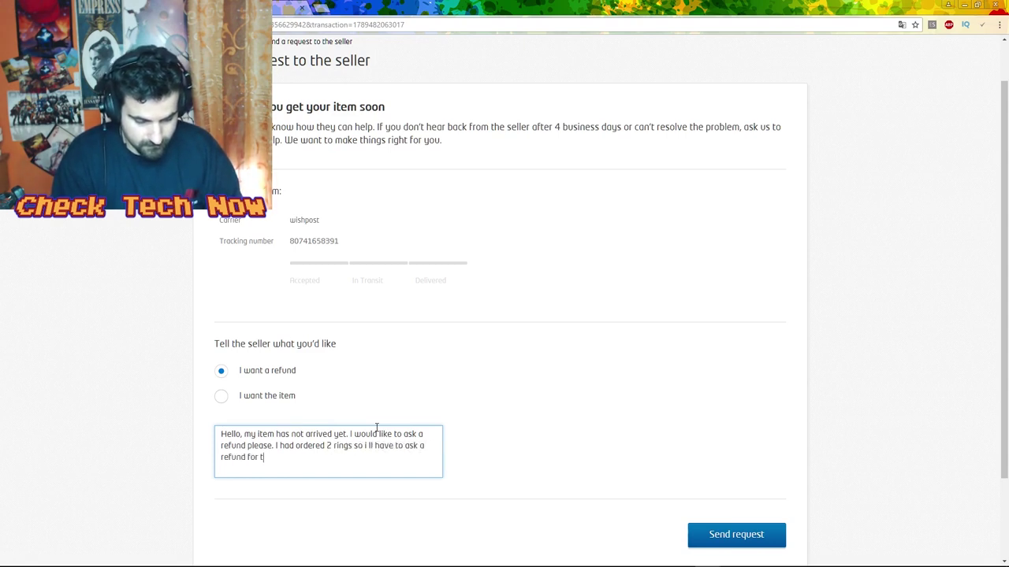
text(he second 2.)
key(Return)
text(b)
key(BackSpace)
text(thank you)
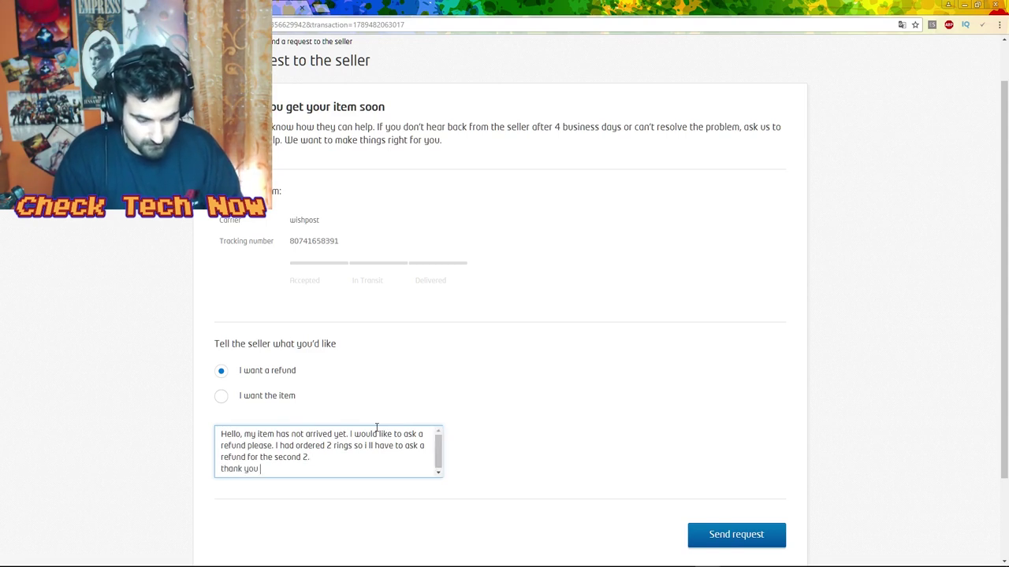
key(BackSpace)
key(BackSpace)
key(BackSpace)
key(BackSpace)
key(BackSpace)
key(BackSpace)
key(BackSpace)
key(BackSpace)
key(BackSpace)
text(Kind regards)
key(BackSpace)
key(BackSpace)
key(BackSpace)
key(BackSpace)
key(BackSpace)
key(BackSpace)
key(BackSpace)
key(BackSpace)
key(BackSpace)
key(BackSpace)
key(BackSpace)
key(BackSpace)
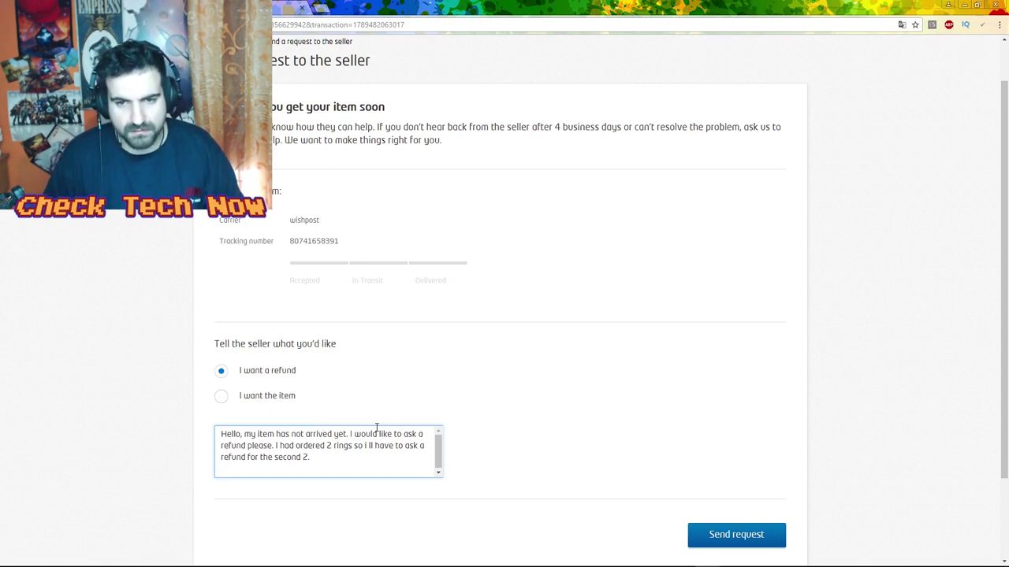
Step: Insert "full" before "refund please" in the message to the seller
key(Up)
key(Up)
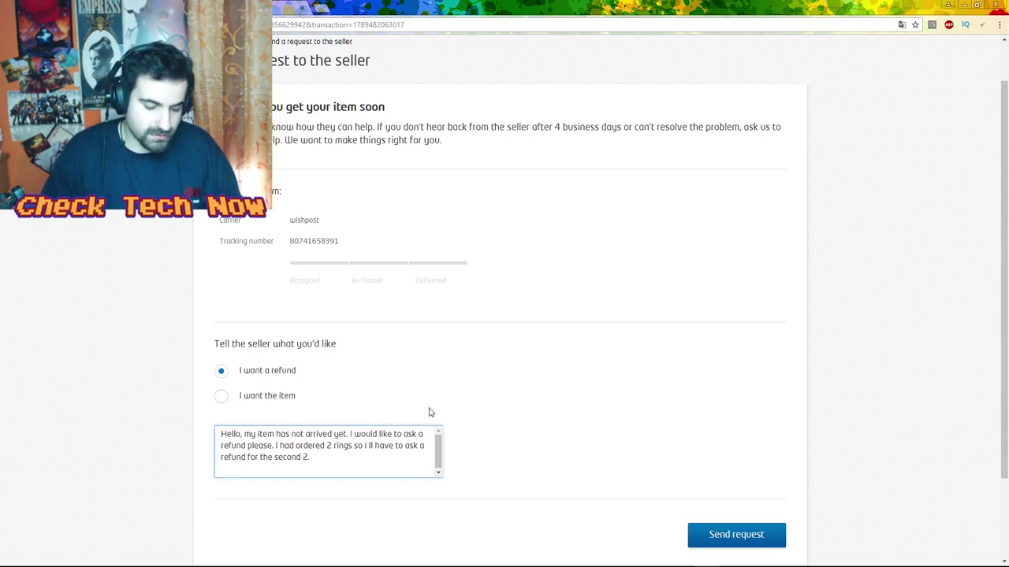
text(full)
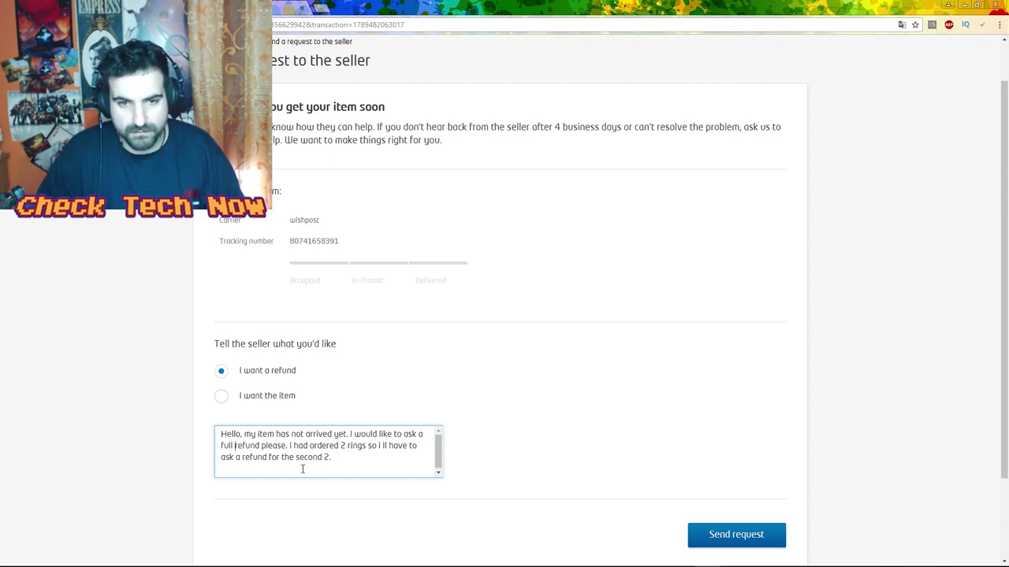
Step: Change the end of the message to "for the second too." and send the refund request
double_click(327, 457)
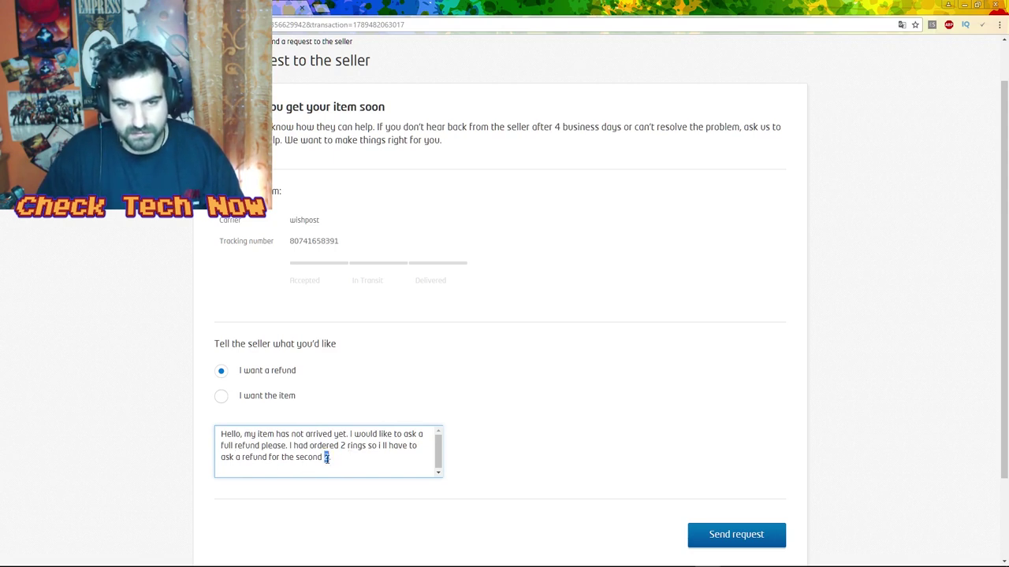
text(ring)
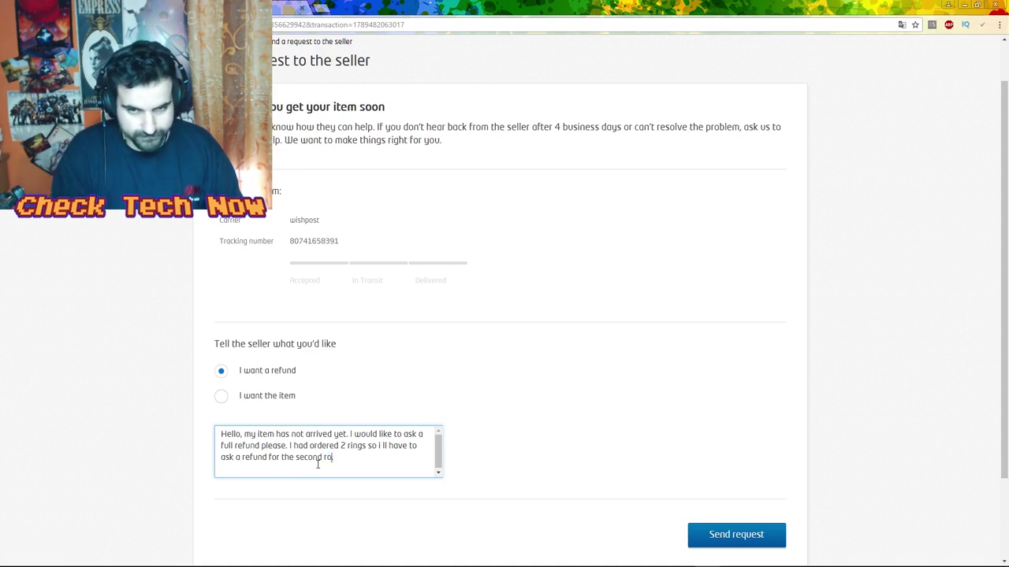
key(BackSpace)
key(BackSpace)
key(BackSpace)
key(BackSpace)
key(BackSpace)
text(too.)
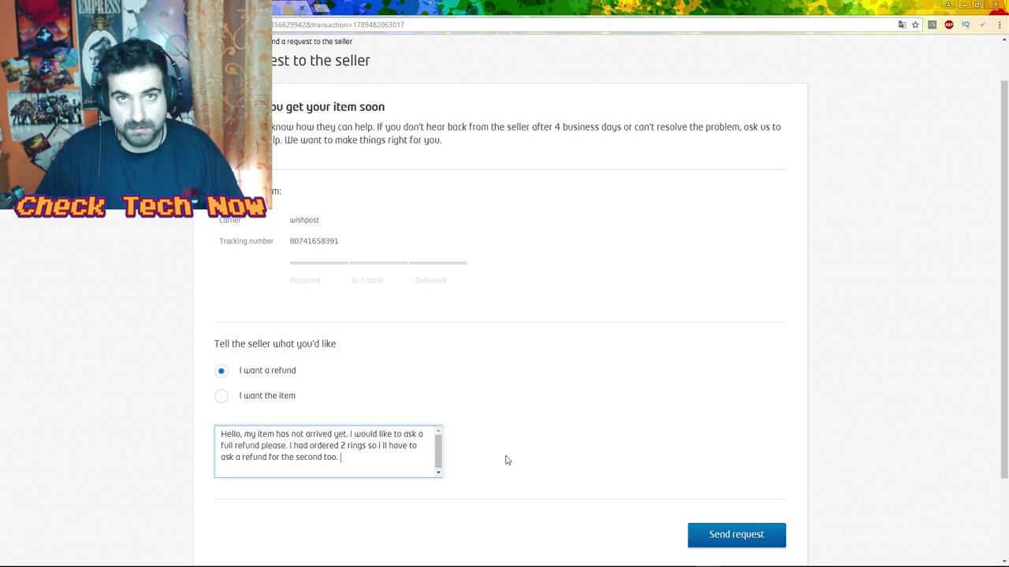
click(719, 536)
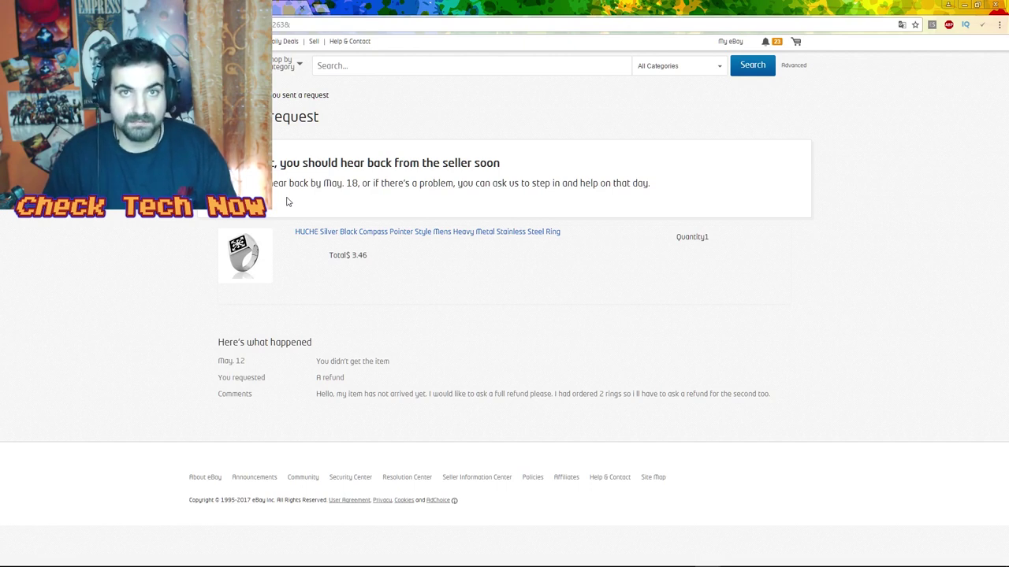
Step: Switch to the other ring's request form and choose "I want a refund"
click(13, 25)
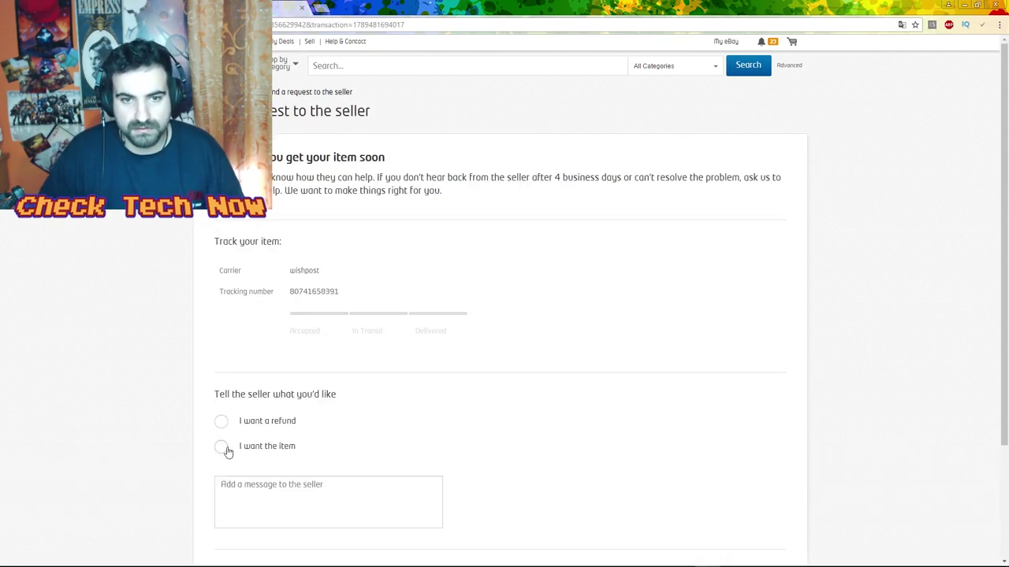
click(221, 422)
click(251, 480)
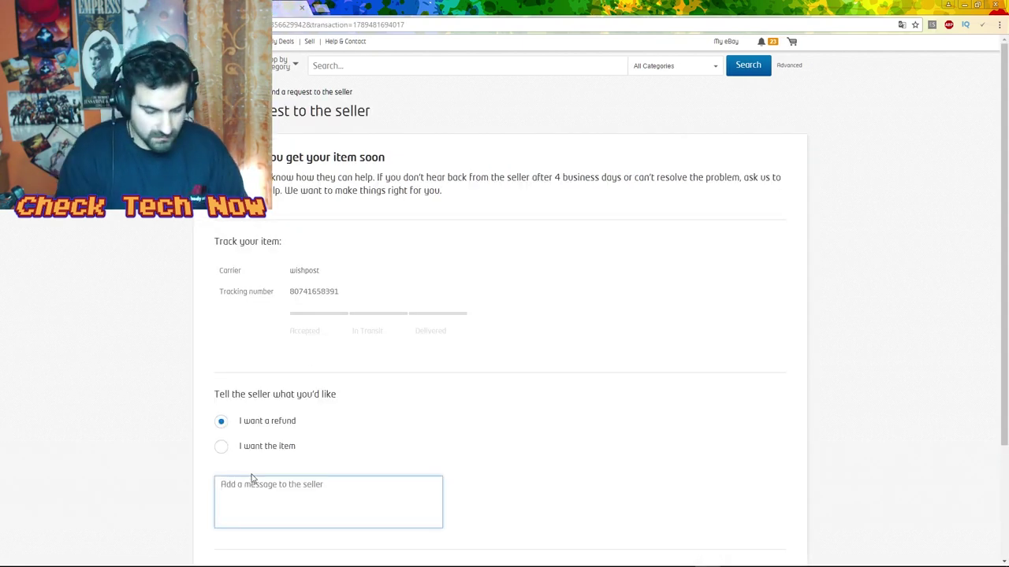
Step: Begin the seller message with "this item has not arrived too, it is the second ring i ordered from youu and"
text(this item has not arrived too, it is the second ring i ordered from youu and th)
key(BackSpace)
key(BackSpace)
Step: Finish with "it is not on time here, o i would like to ask for a full refund too. Thank you for your time" and send the request
text(it is not on time here, o  i would like to ask for a full refund too. Thank you for your time)
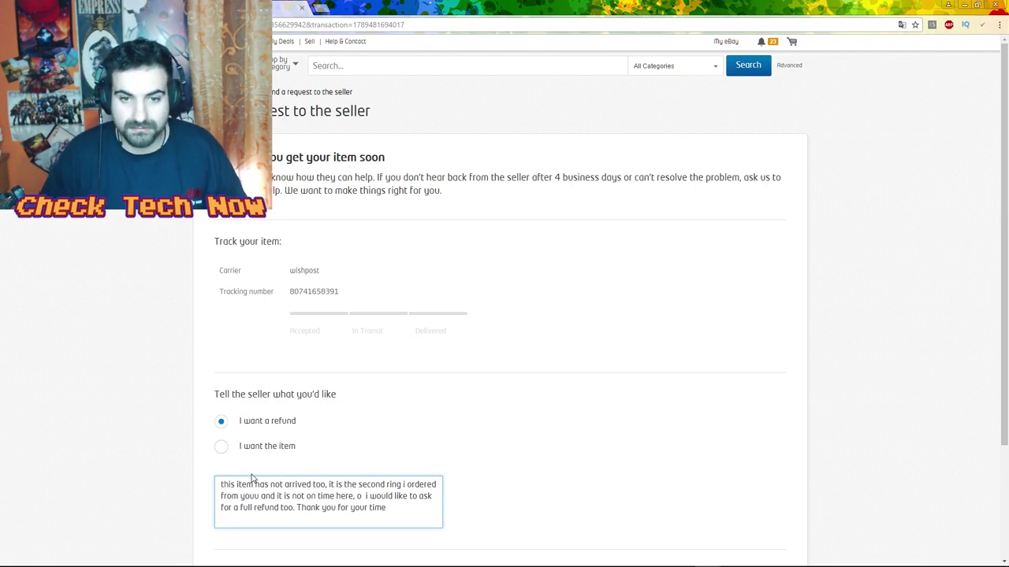
scroll(286, 408, down, 2)
click(731, 437)
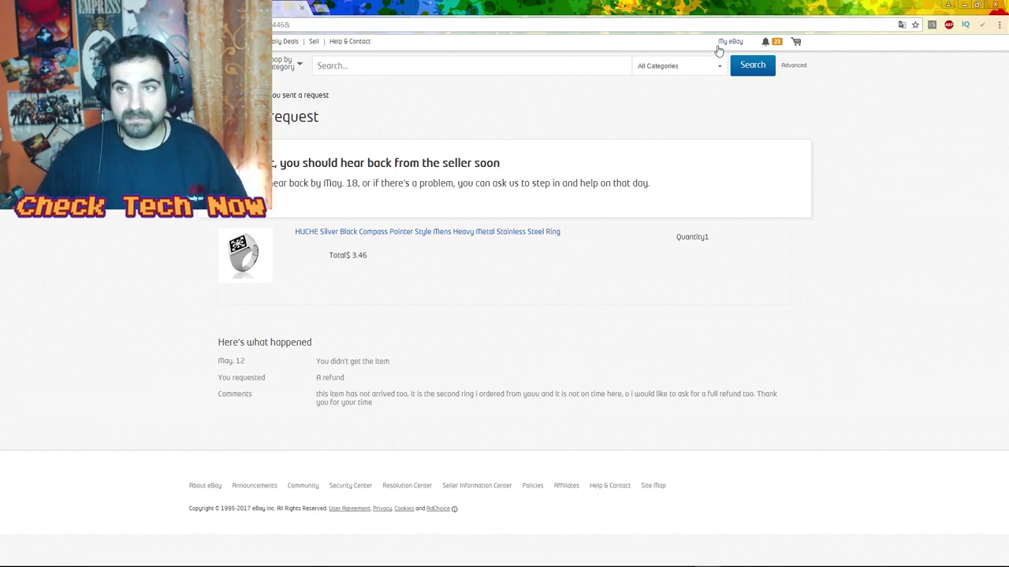
Step: Open the purchase history of the eBay account
mouse_move(730, 41)
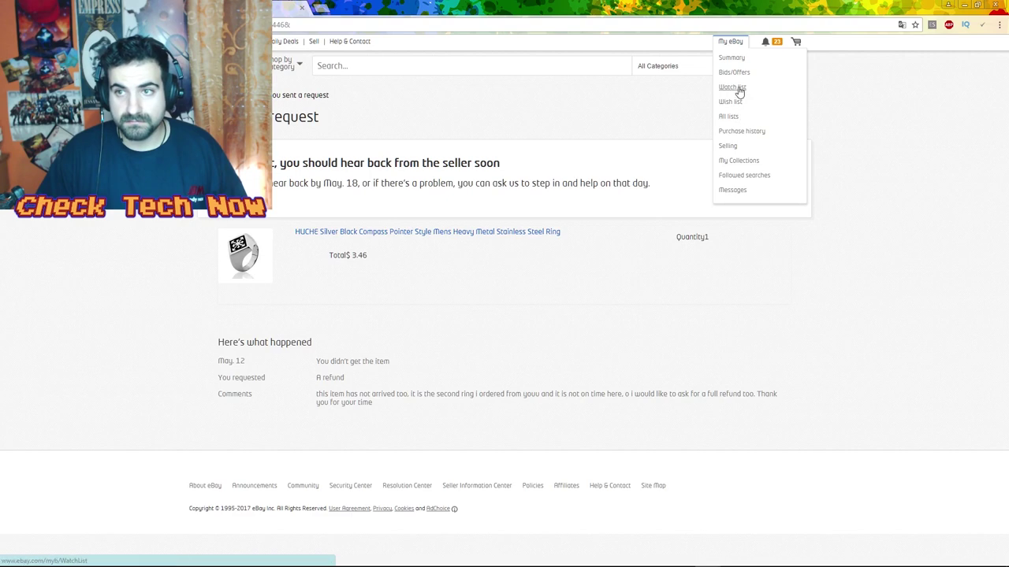
click(744, 134)
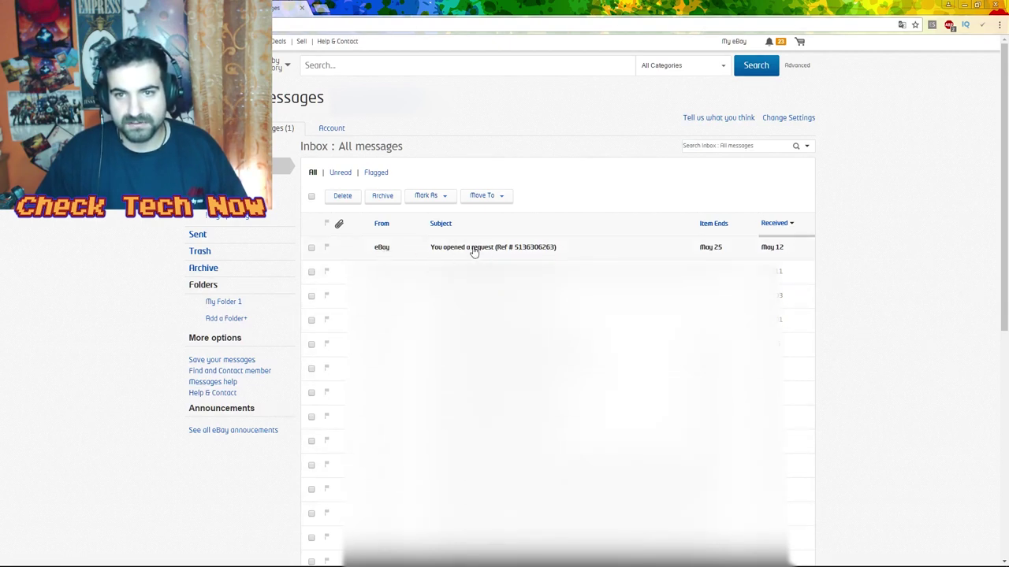
Step: Open the "You opened a request" message from eBay and read its instructions and response deadlines
click(525, 250)
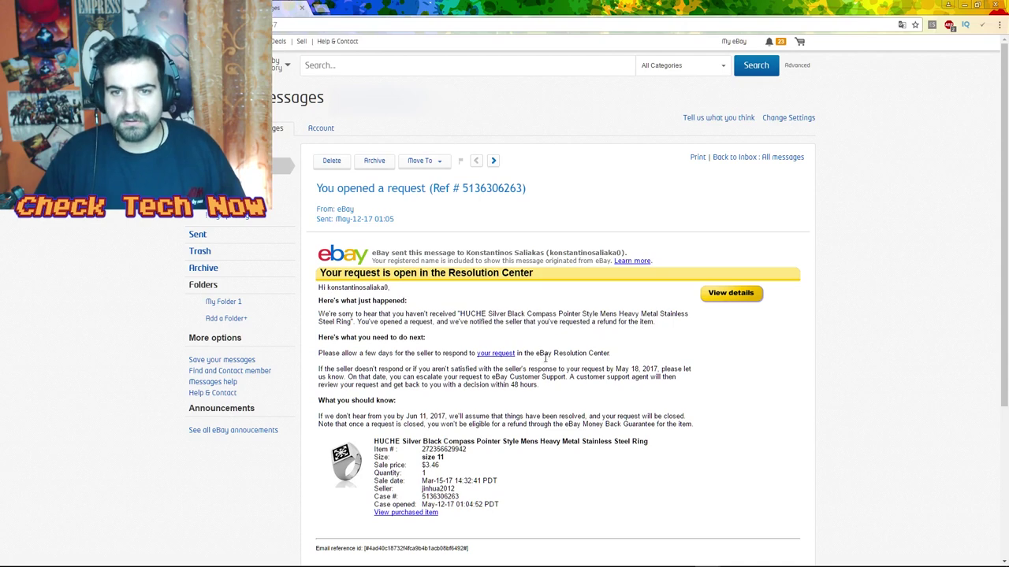
scroll(581, 377, down, 1)
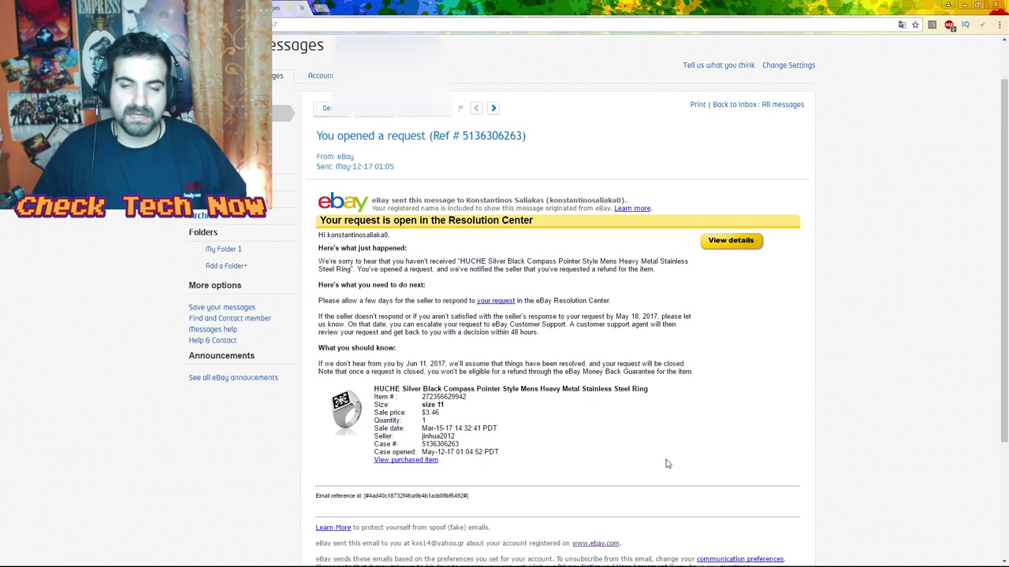
scroll(419, 268, up, 1)
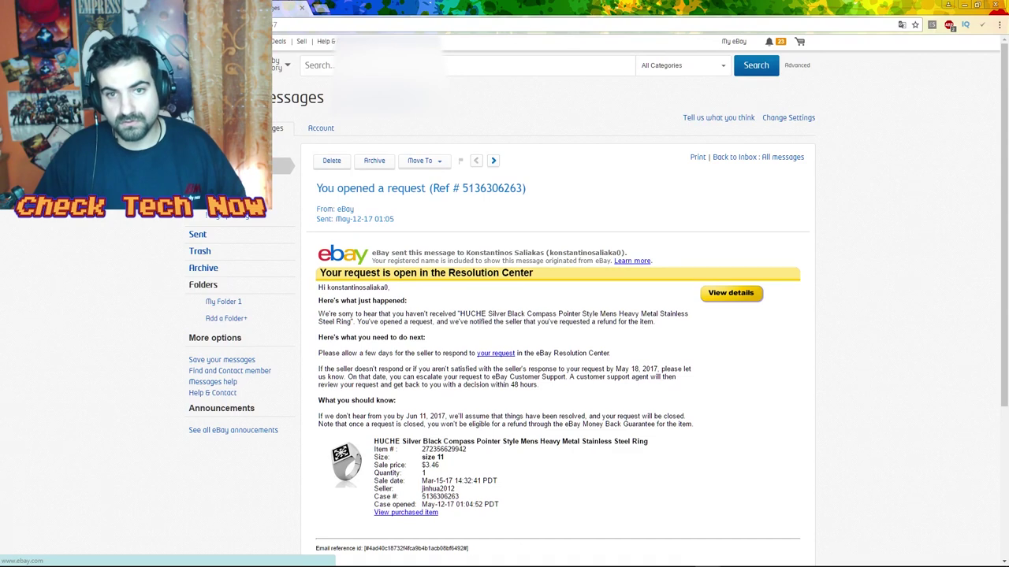
Step: Return to the eBay home page and activate the empty search field
click(223, 65)
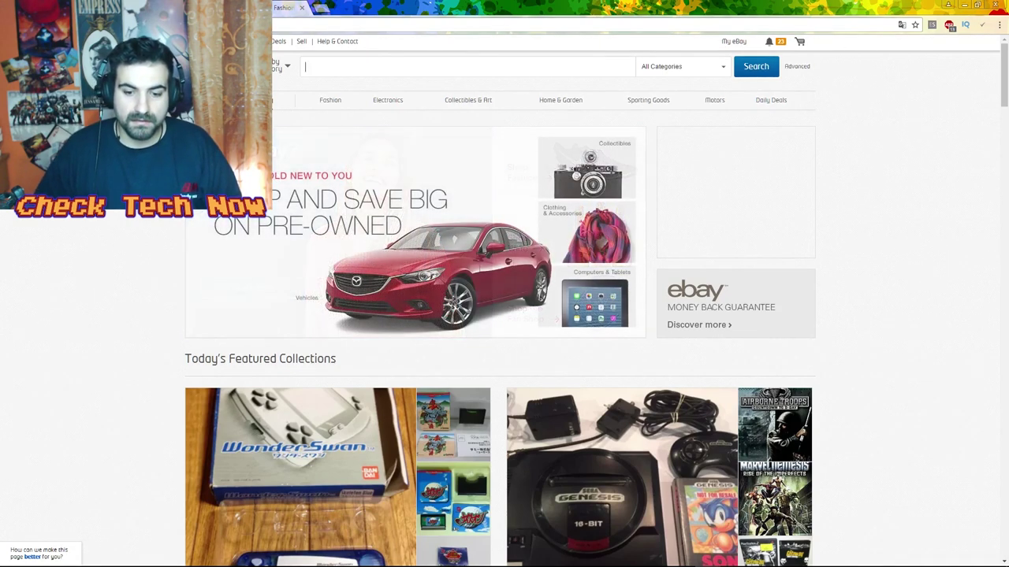
click(305, 66)
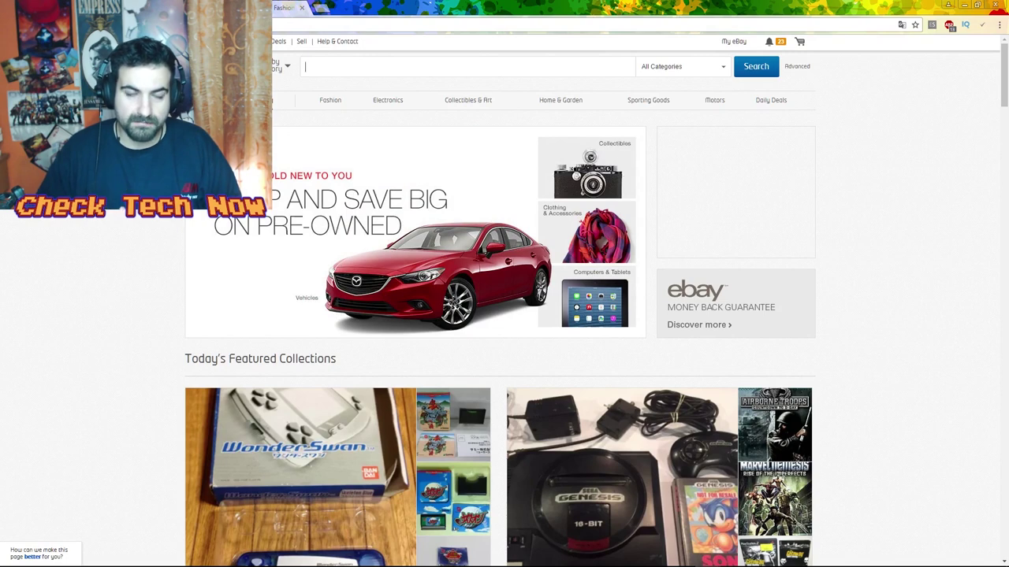